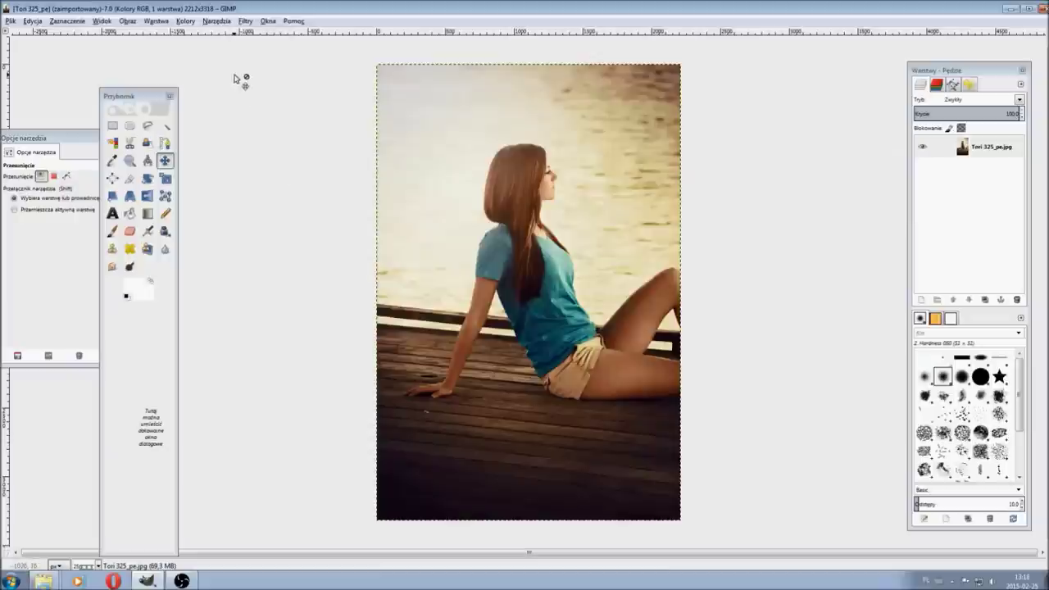
- Switch to the Paths tool and trace down the left edge of the woman's hair
{"action": "left_click", "coordinate": [165, 161]}
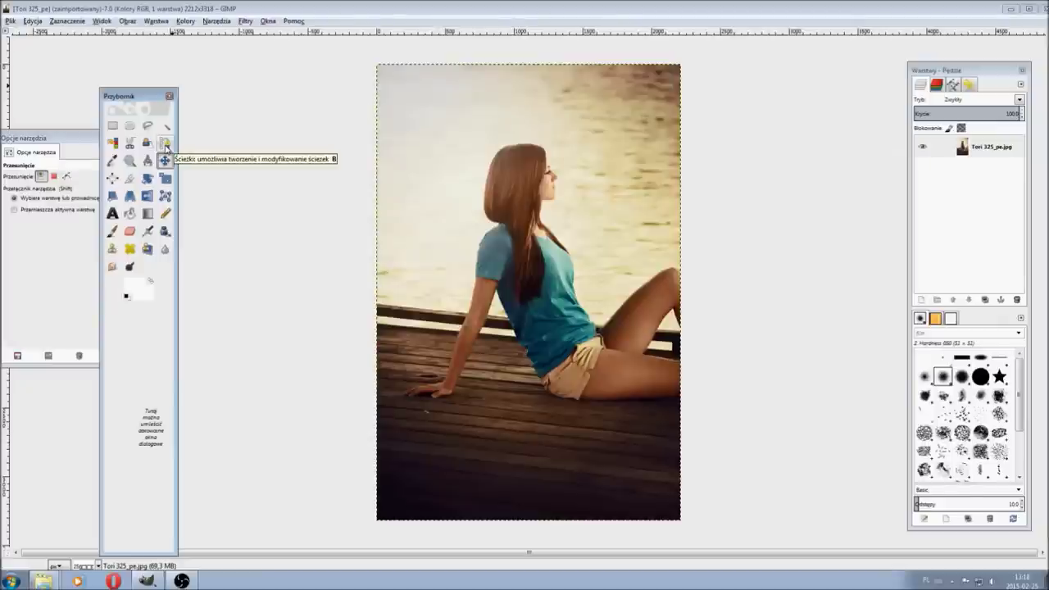
{"action": "left_click", "coordinate": [165, 146]}
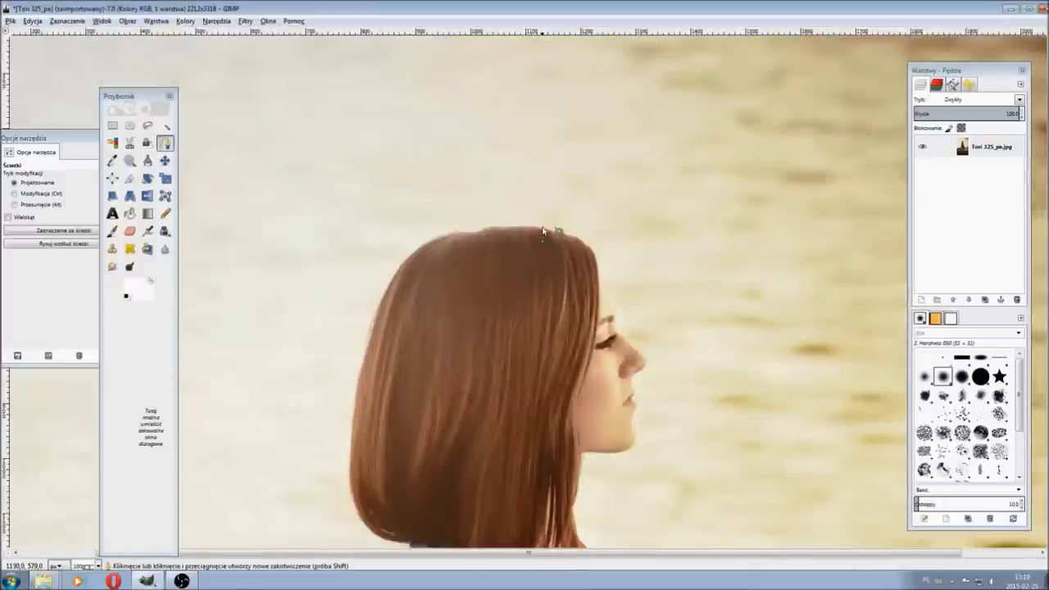
{"action": "left_click", "coordinate": [376, 306]}
{"action": "left_click", "coordinate": [366, 344]}
{"action": "left_click", "coordinate": [358, 410]}
{"action": "left_click", "coordinate": [353, 476]}
{"action": "left_click", "coordinate": [373, 537]}
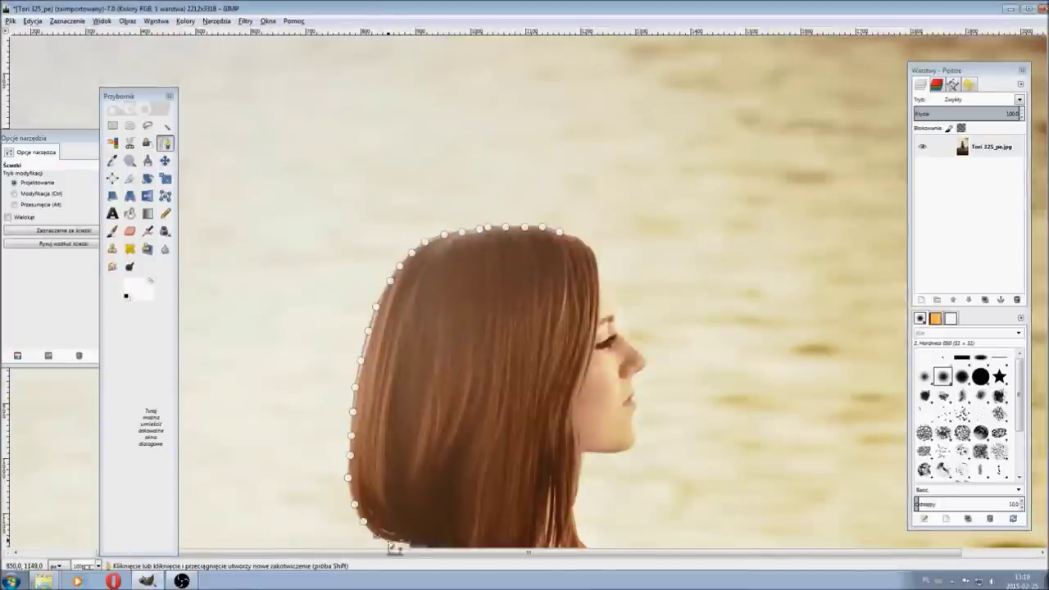
{"action": "scroll", "coordinate": [385, 550], "scroll_direction": "down", "scroll_amount": 5}
- Continue the path down the shoulder and along the arm's outer edge
{"action": "left_click", "coordinate": [338, 246]}
{"action": "left_click", "coordinate": [324, 304]}
{"action": "left_click", "coordinate": [315, 378]}
{"action": "left_click", "coordinate": [308, 447]}
{"action": "scroll", "coordinate": [307, 447], "scroll_direction": "down", "scroll_amount": 5}
{"action": "left_click", "coordinate": [287, 267]}
{"action": "left_click", "coordinate": [276, 285]}
{"action": "left_click", "coordinate": [248, 351]}
{"action": "left_click", "coordinate": [237, 376]}
{"action": "left_click", "coordinate": [229, 410]}
{"action": "left_click", "coordinate": [211, 487]}
{"action": "scroll", "coordinate": [211, 487], "scroll_direction": "down", "scroll_amount": 5}
- Trace the path around the hand: fingertips, underside and thumb
{"action": "left_click", "coordinate": [200, 398]}
{"action": "left_click", "coordinate": [172, 420]}
{"action": "left_click", "coordinate": [127, 427]}
{"action": "left_click", "coordinate": [83, 435]}
{"action": "left_click", "coordinate": [31, 457]}
{"action": "left_click", "coordinate": [60, 469]}
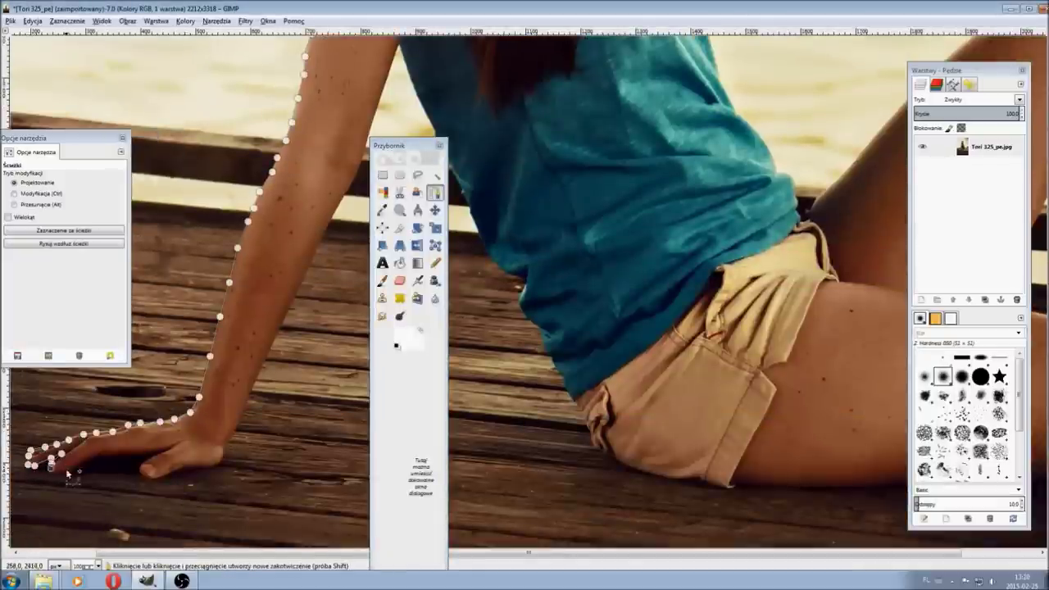
{"action": "left_click", "coordinate": [94, 456]}
{"action": "left_click", "coordinate": [147, 456]}
{"action": "left_click", "coordinate": [161, 452]}
{"action": "left_click", "coordinate": [141, 478]}
{"action": "left_click", "coordinate": [168, 474]}
{"action": "left_click", "coordinate": [213, 465]}
- Trace the path back up along the arm's inner edge
{"action": "left_click", "coordinate": [236, 430]}
{"action": "left_click", "coordinate": [253, 386]}
{"action": "left_click", "coordinate": [292, 297]}
{"action": "left_click", "coordinate": [355, 178]}
{"action": "left_click_drag", "start_coordinate": [392, 156], "coordinate": [591, 154]}
{"action": "scroll", "coordinate": [409, 287], "scroll_direction": "up", "scroll_amount": 3}
{"action": "left_click", "coordinate": [421, 356]}
{"action": "left_click", "coordinate": [436, 387]}
{"action": "left_click", "coordinate": [447, 410]}
{"action": "left_click", "coordinate": [464, 442]}
- Add path points along the shirt's lower edge
{"action": "left_click", "coordinate": [490, 514]}
{"action": "left_click", "coordinate": [526, 536]}
{"action": "scroll", "coordinate": [525, 537], "scroll_direction": "down", "scroll_amount": 5}
{"action": "left_click", "coordinate": [519, 308]}
{"action": "left_click", "coordinate": [533, 325]}
{"action": "left_click", "coordinate": [552, 358]}
- Follow the shirt and shorts edge with path points
{"action": "left_click", "coordinate": [571, 399]}
{"action": "left_click", "coordinate": [594, 445]}
{"action": "left_click", "coordinate": [646, 474]}
{"action": "left_click", "coordinate": [693, 479]}
{"action": "left_click", "coordinate": [758, 486]}
{"action": "left_click", "coordinate": [860, 487]}
{"action": "left_click_drag", "start_coordinate": [968, 69], "coordinate": [513, 25]}
{"action": "scroll", "coordinate": [892, 490], "scroll_direction": "right", "scroll_amount": 2}
- Trace from the shorts edge up the underside of the leg
{"action": "left_click", "coordinate": [935, 476]}
{"action": "left_click", "coordinate": [1041, 466]}
{"action": "left_click", "coordinate": [899, 302]}
{"action": "left_click", "coordinate": [954, 203]}
{"action": "scroll", "coordinate": [1020, 137], "scroll_direction": "up", "scroll_amount": 3}
- Trace along the top of the leg back toward the shirt hem
{"action": "left_click", "coordinate": [1015, 110]}
{"action": "left_click", "coordinate": [994, 117]}
{"action": "left_click", "coordinate": [936, 150]}
{"action": "left_click", "coordinate": [877, 197]}
{"action": "left_click", "coordinate": [824, 247]}
{"action": "left_click", "coordinate": [746, 338]}
{"action": "left_click", "coordinate": [713, 365]}
- Add path points up the shirt's right edge
{"action": "left_click", "coordinate": [669, 297]}
{"action": "left_click", "coordinate": [635, 238]}
{"action": "scroll", "coordinate": [623, 238], "scroll_direction": "up", "scroll_amount": 5}
{"action": "left_click", "coordinate": [620, 409]}
{"action": "left_click", "coordinate": [613, 344]}
{"action": "left_click", "coordinate": [588, 297]}
- Trace the hair edge up toward the chin
{"action": "left_click", "coordinate": [559, 264]}
{"action": "left_click", "coordinate": [521, 211]}
{"action": "left_click", "coordinate": [495, 191]}
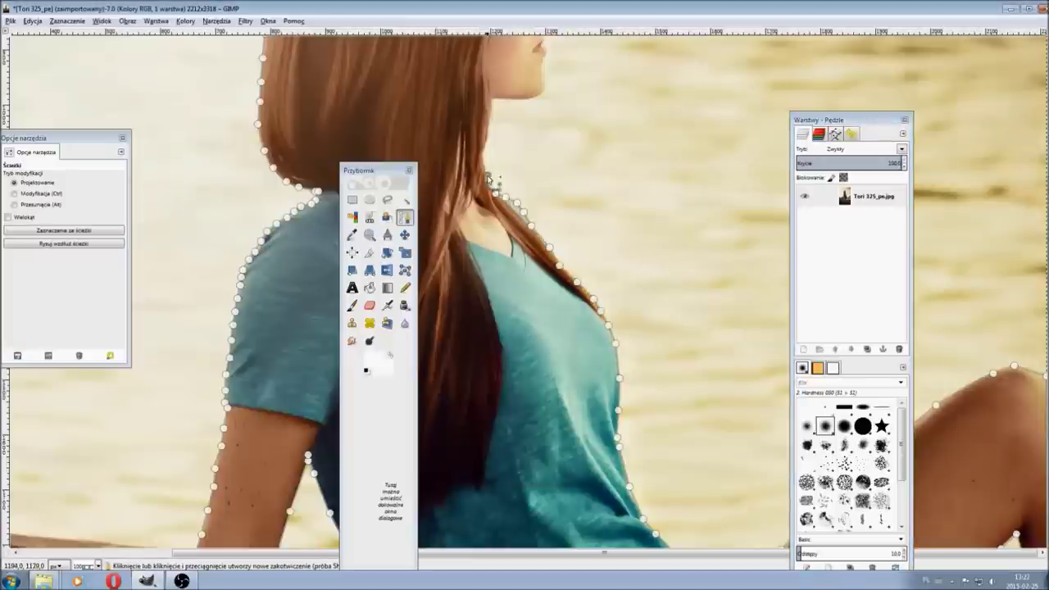
{"action": "scroll", "coordinate": [496, 192], "scroll_direction": "up", "scroll_amount": 3}
{"action": "left_click", "coordinate": [484, 283]}
{"action": "left_click", "coordinate": [534, 225]}
- Trace the face profile and close the path at the top of the head
{"action": "left_click", "coordinate": [547, 182]}
{"action": "left_click", "coordinate": [551, 154]}
{"action": "left_click", "coordinate": [545, 127]}
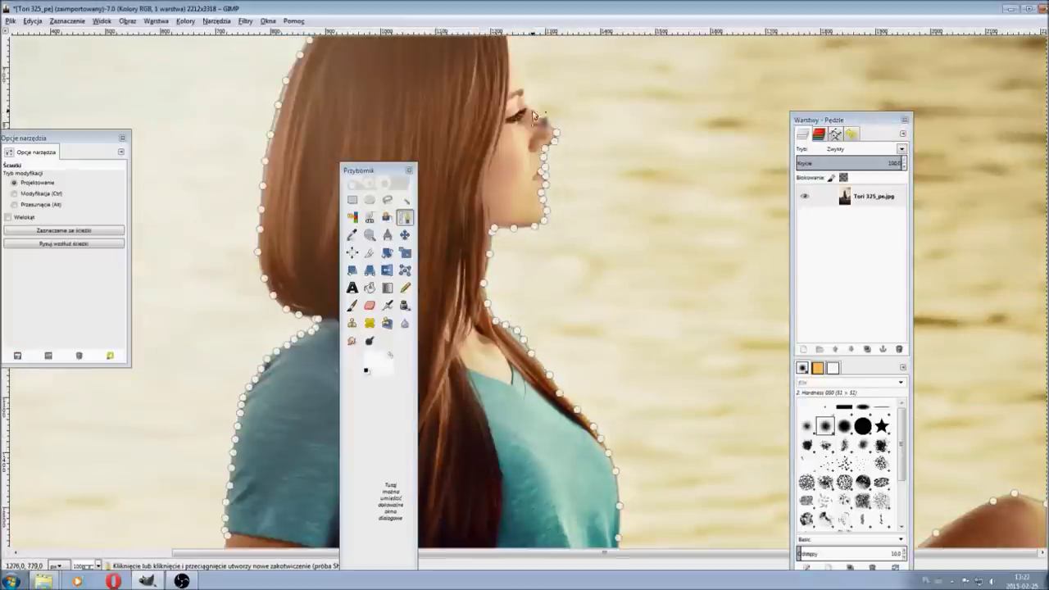
{"action": "scroll", "coordinate": [544, 141], "scroll_direction": "up", "scroll_amount": 5}
{"action": "left_click", "coordinate": [529, 346]}
{"action": "left_click", "coordinate": [514, 308]}
{"action": "key", "text": "shift+ctrl+j"}
{"action": "left_click_drag", "start_coordinate": [409, 171], "coordinate": [287, 163]}
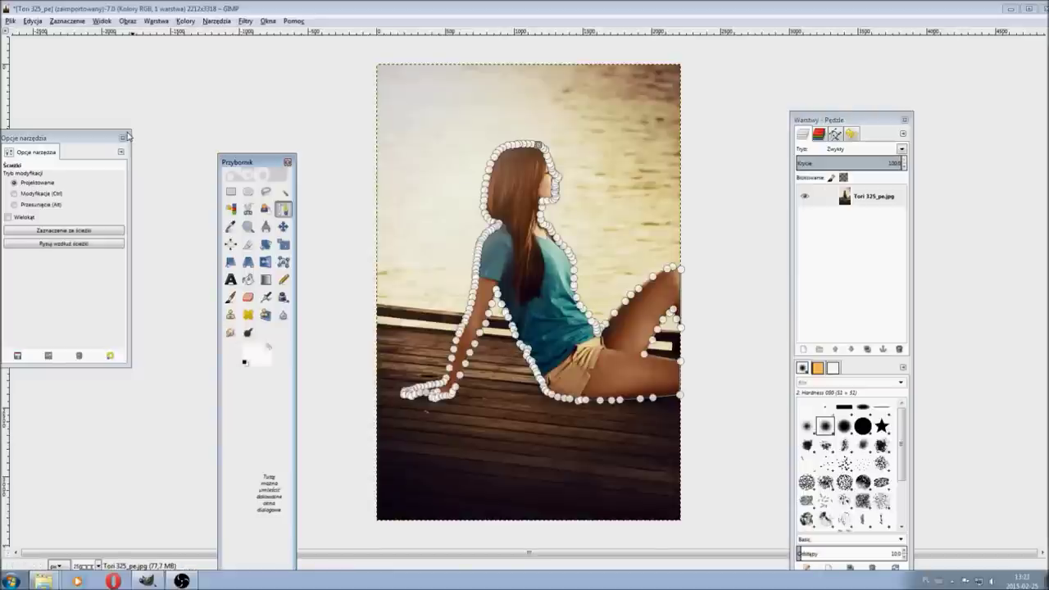
- Convert the closed path around the woman into a selection
{"action": "left_click", "coordinate": [101, 232]}
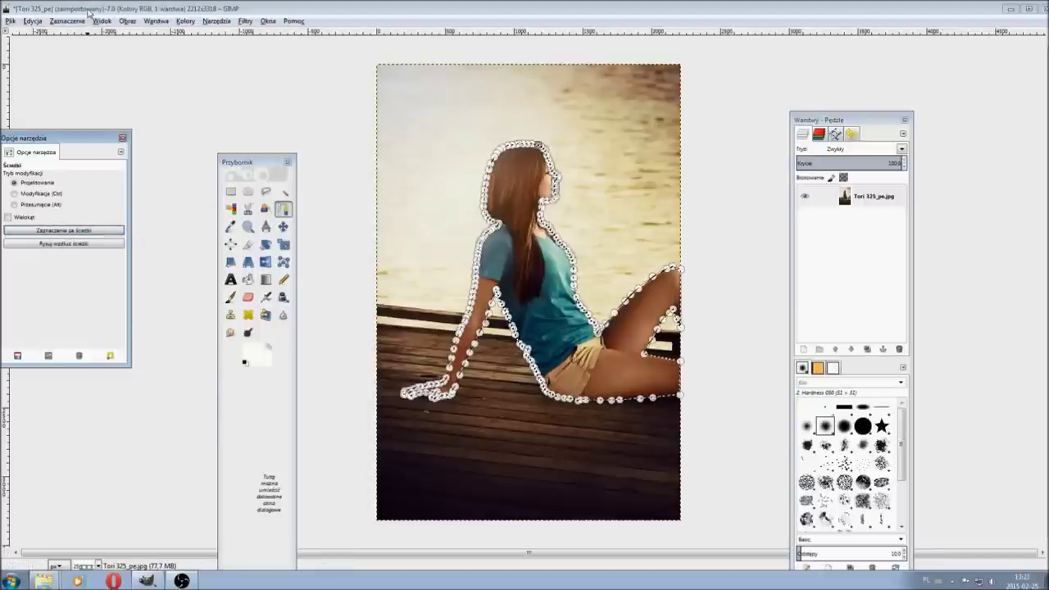
{"action": "left_click", "coordinate": [68, 20]}
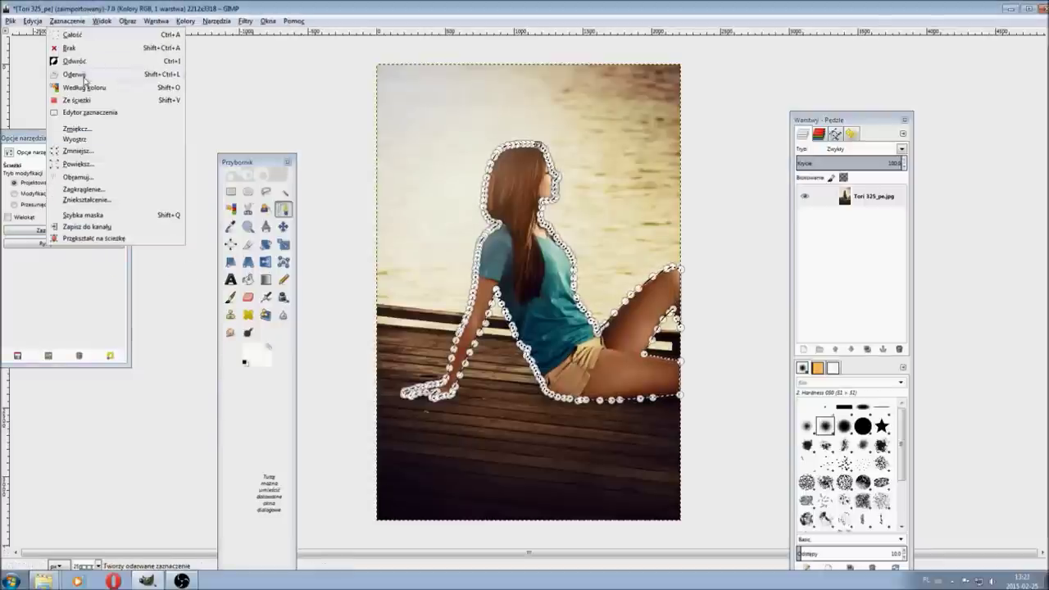
- Float the selected woman and turn the floating selection into a new layer
{"action": "left_click", "coordinate": [83, 74]}
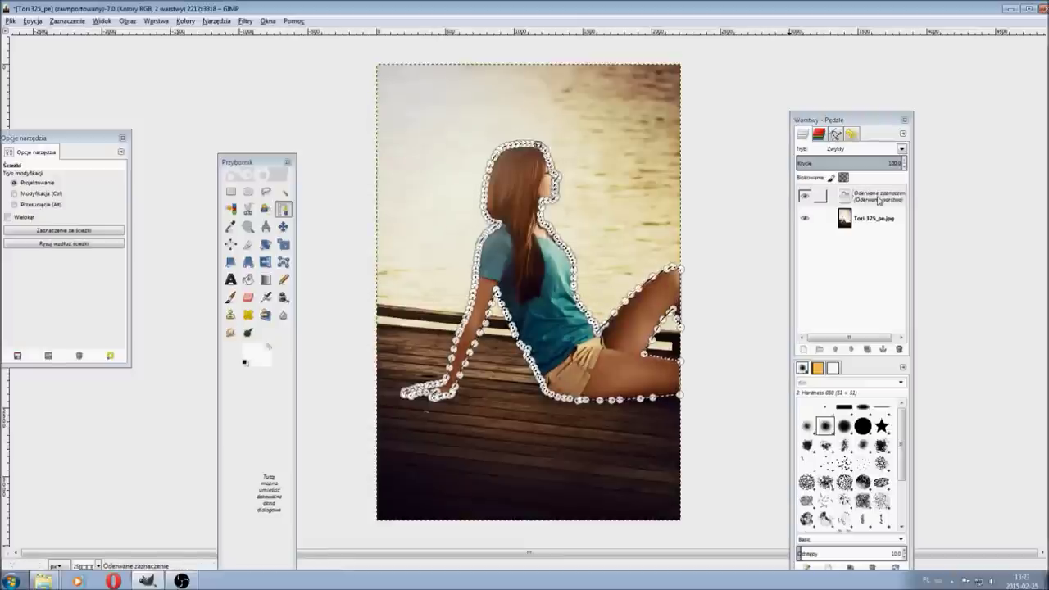
{"action": "right_click", "coordinate": [879, 200]}
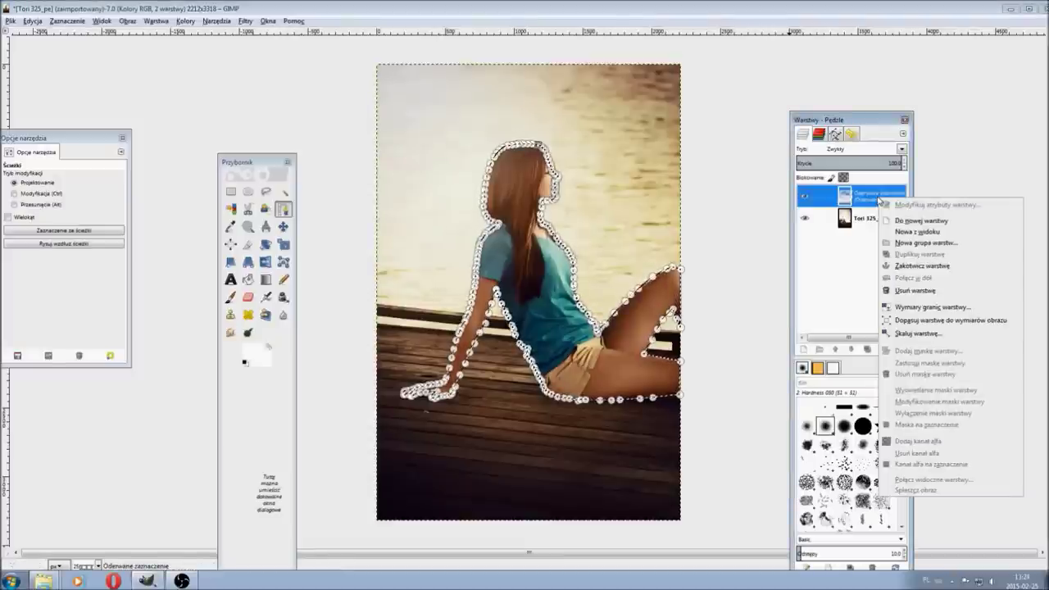
{"action": "left_click", "coordinate": [921, 221]}
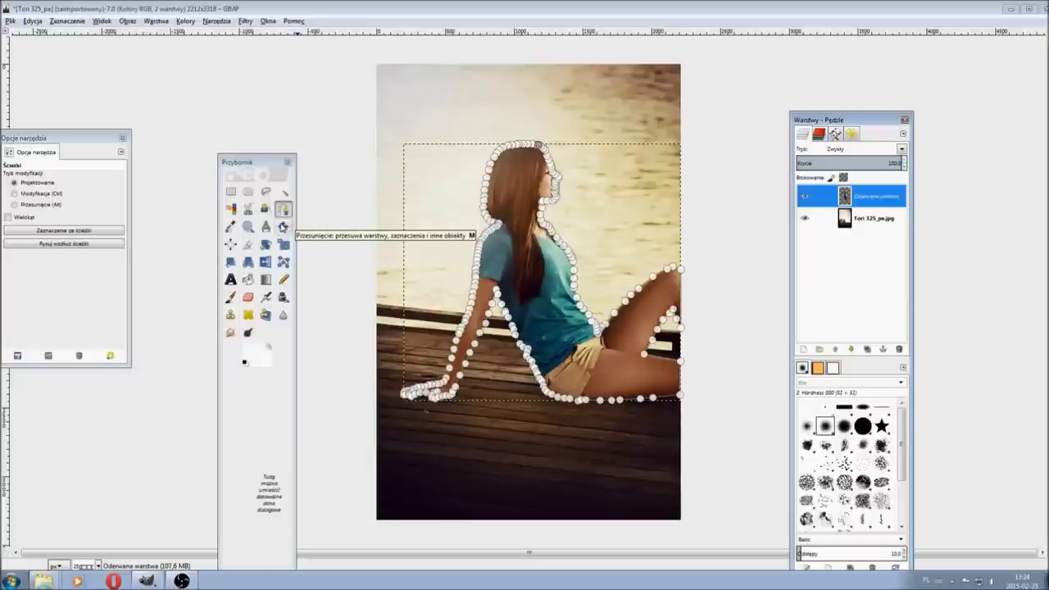
- Make the original photo layer the active layer for editing
{"action": "left_click", "coordinate": [283, 227]}
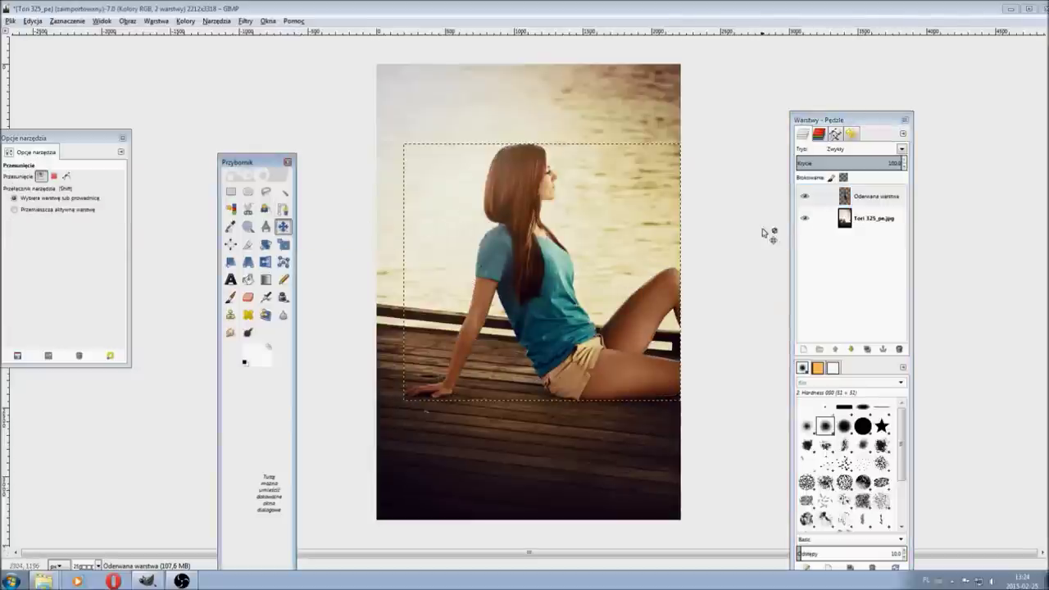
{"action": "left_click", "coordinate": [880, 221]}
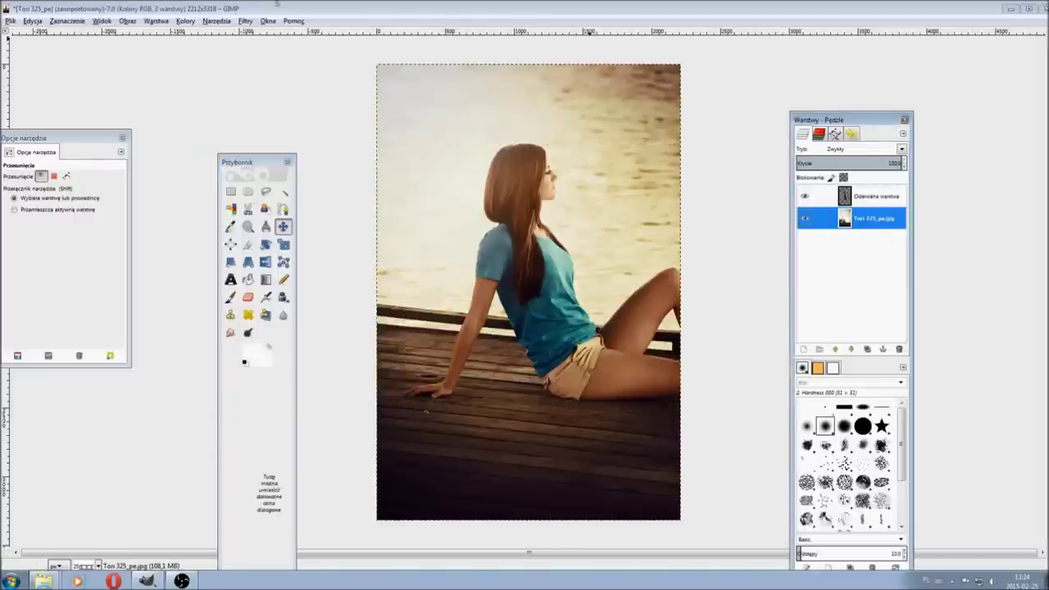
{"action": "left_click", "coordinate": [182, 6]}
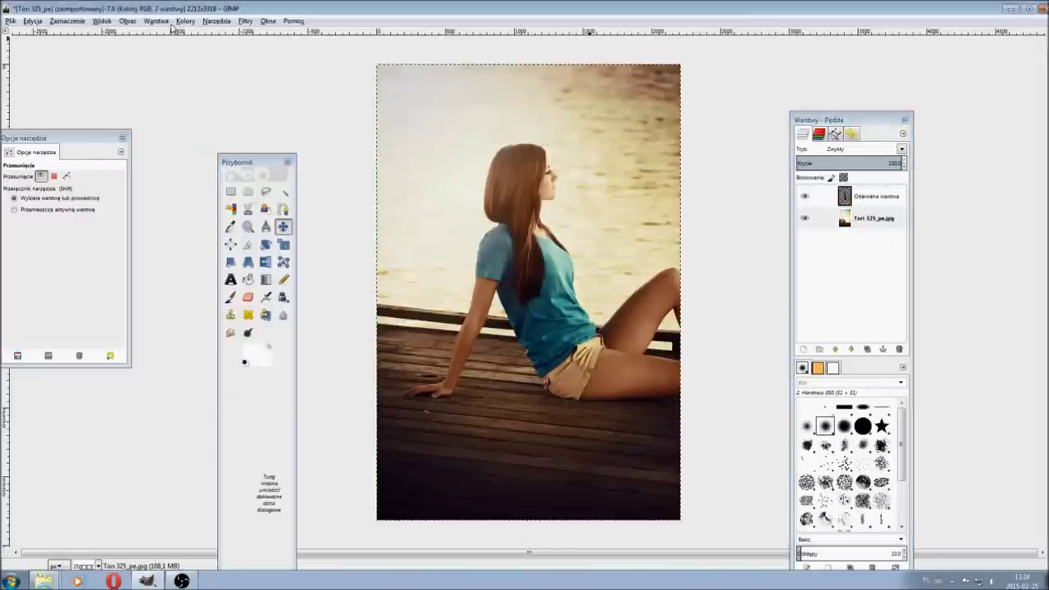
{"action": "left_click", "coordinate": [186, 20]}
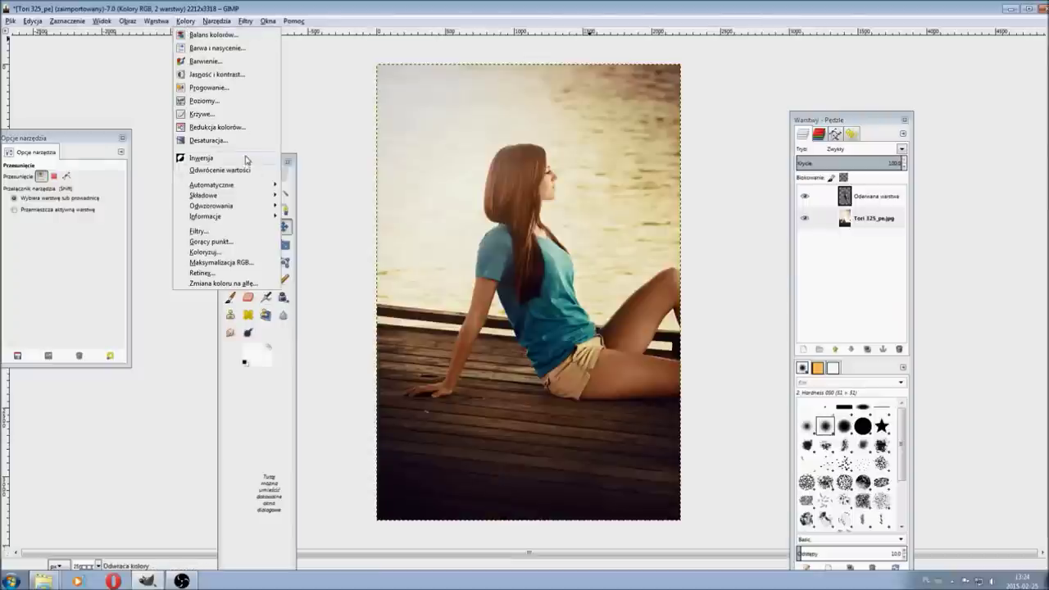
- Desaturate the original photo layer with the Jaskrawość (Luminosity) option
{"action": "left_click", "coordinate": [241, 141]}
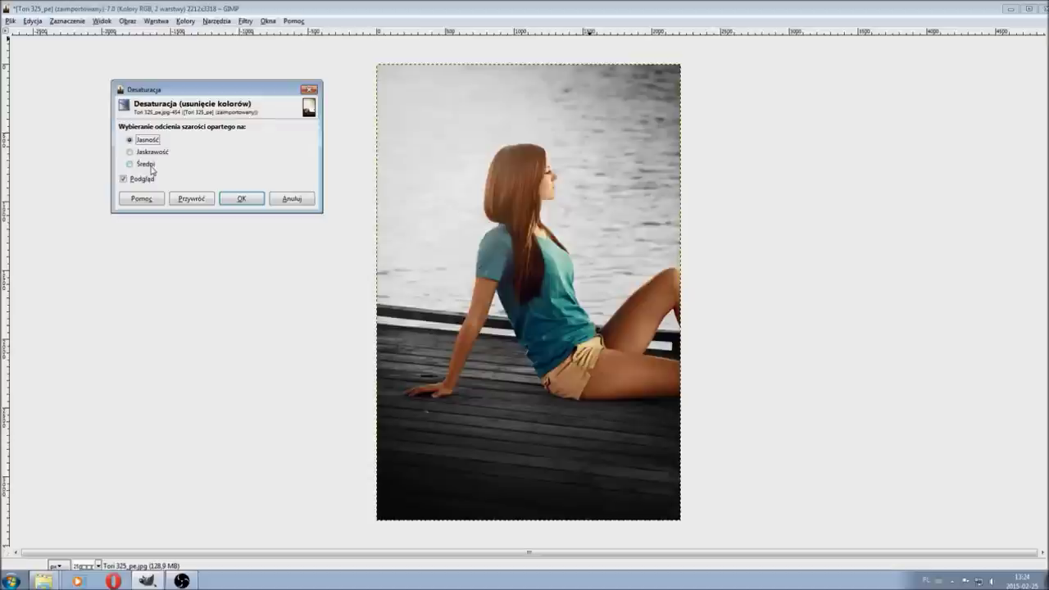
{"action": "left_click", "coordinate": [153, 153]}
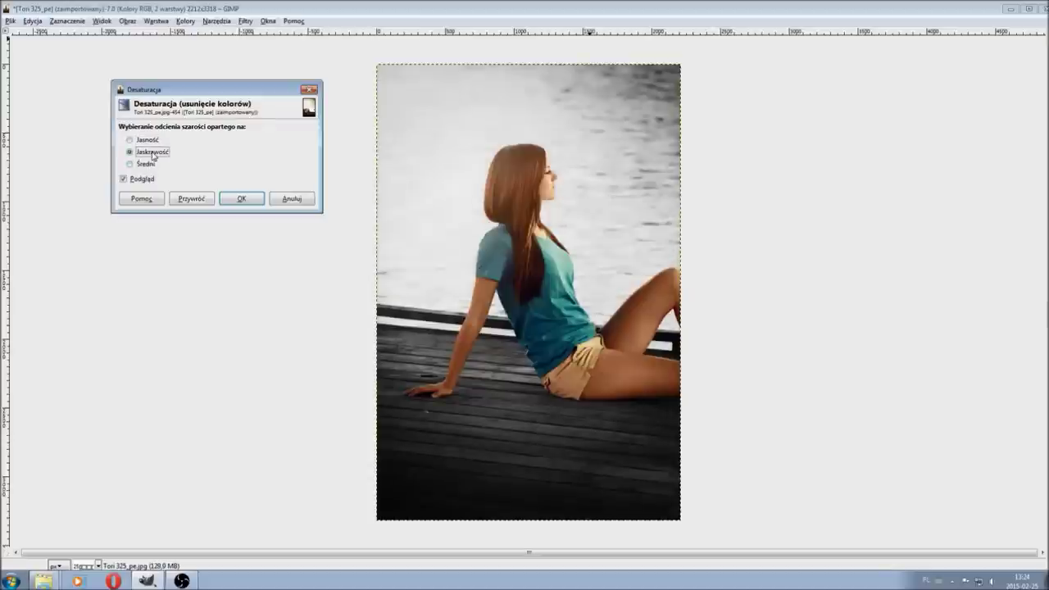
{"action": "left_click", "coordinate": [145, 164]}
{"action": "left_click", "coordinate": [154, 154]}
{"action": "left_click", "coordinate": [242, 199]}
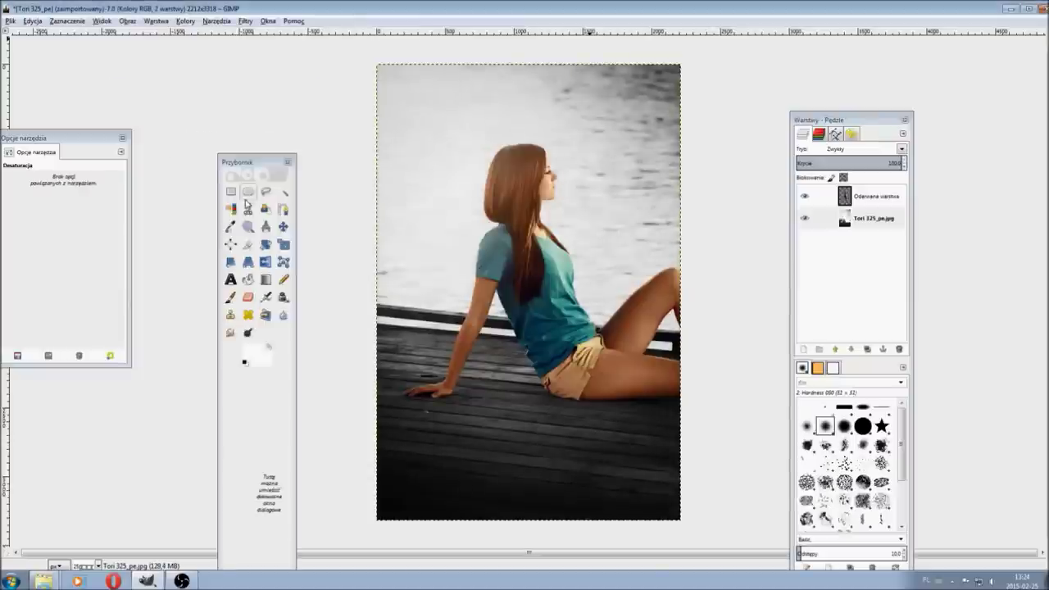